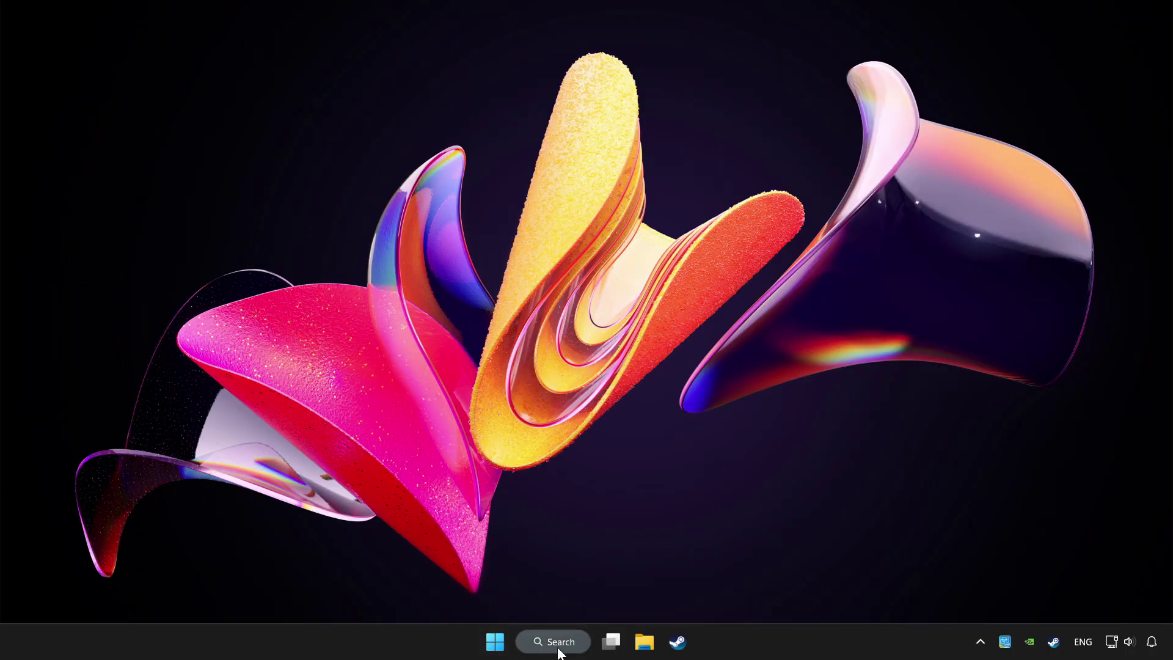
# Search Windows for 'device manager', correcting the typo so Device Manager is the best match
pyautogui.click(559, 647)
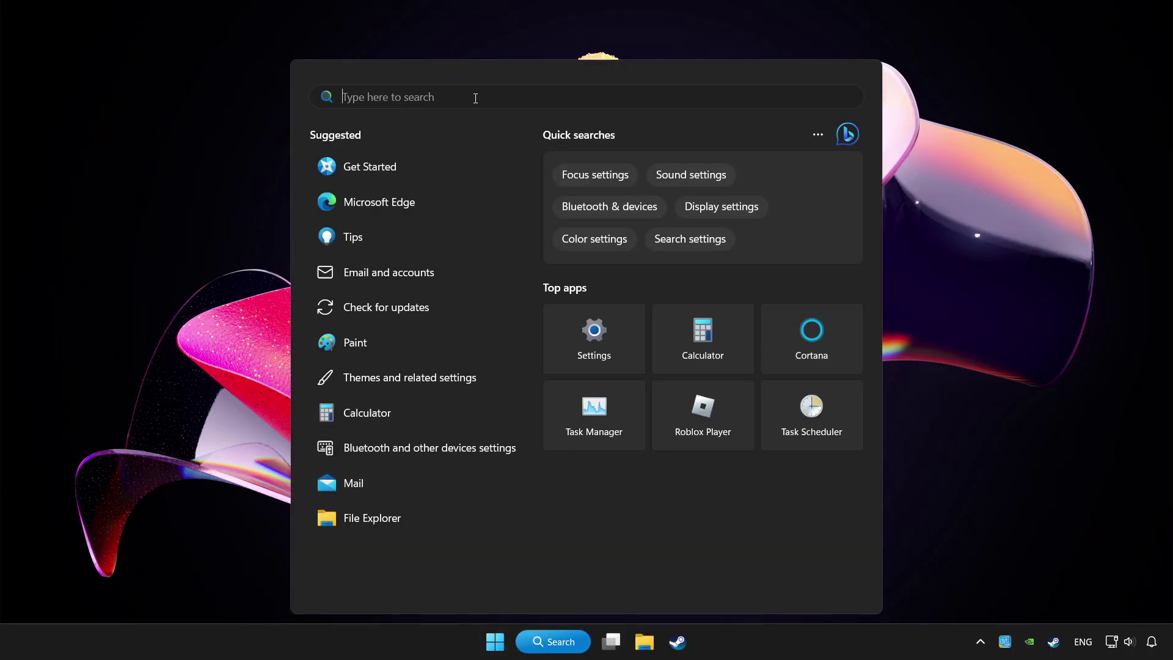
pyautogui.write('device managh')
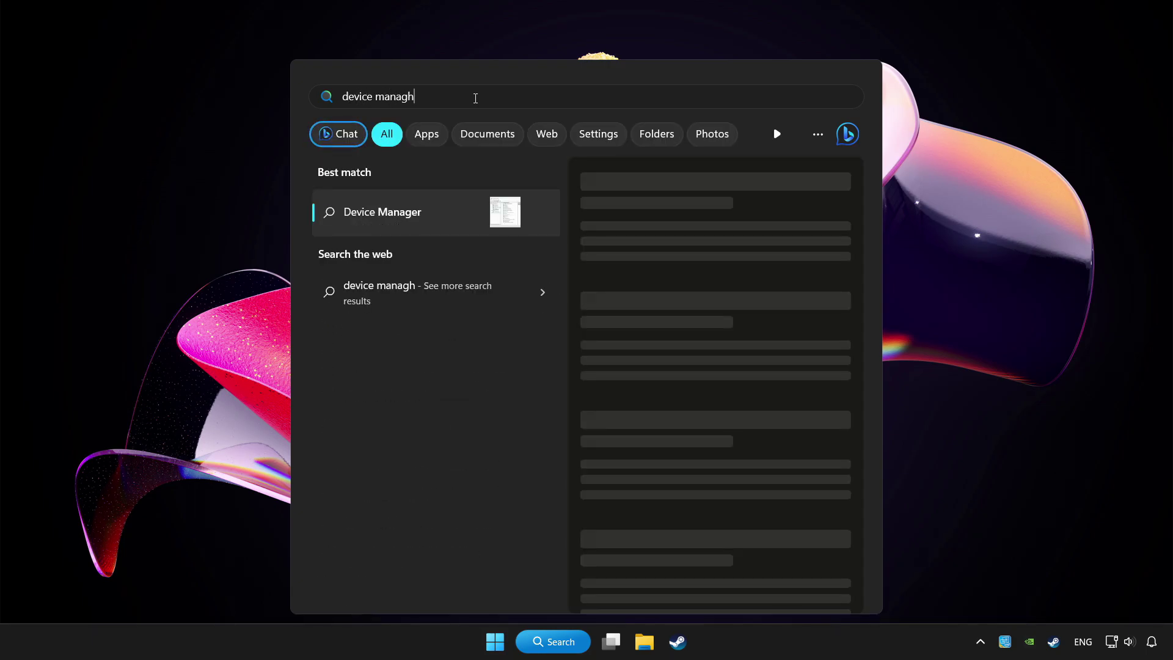
pyautogui.press('BackSpace')
pyautogui.write('er')
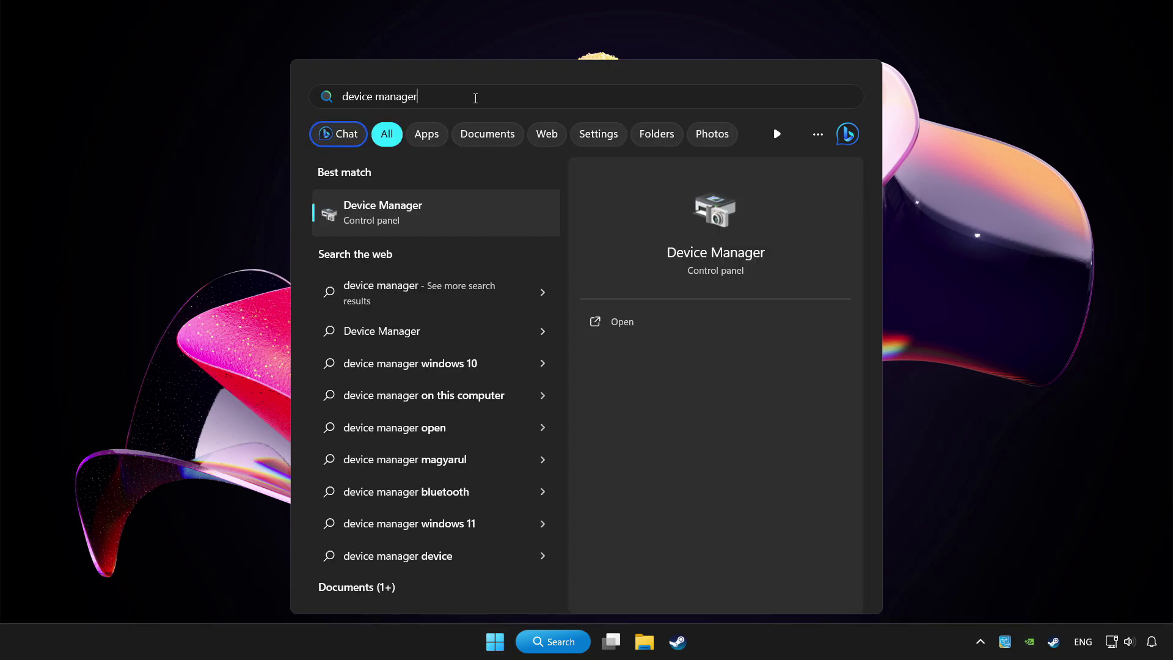
# Open Device Manager and expand Xbox 360 Peripherals to select the Xbox 360 Controller for Windows
pyautogui.click(484, 210)
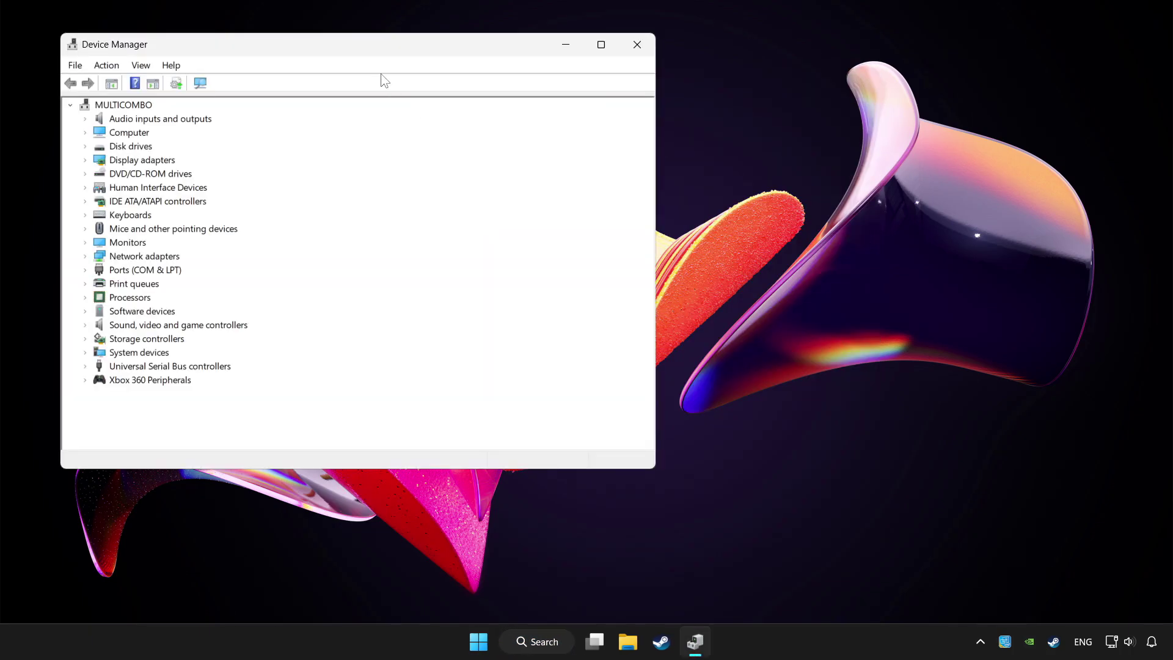
pyautogui.moveTo(346, 43); pyautogui.dragTo(550, 107)
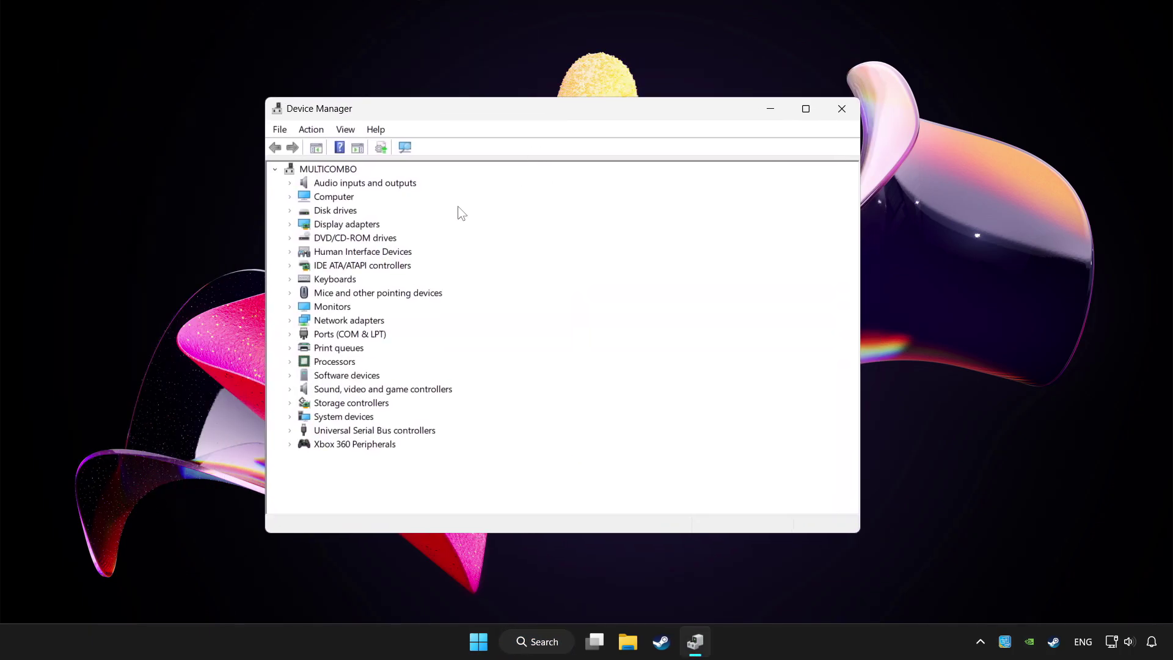
pyautogui.click(339, 447)
pyautogui.click(291, 445)
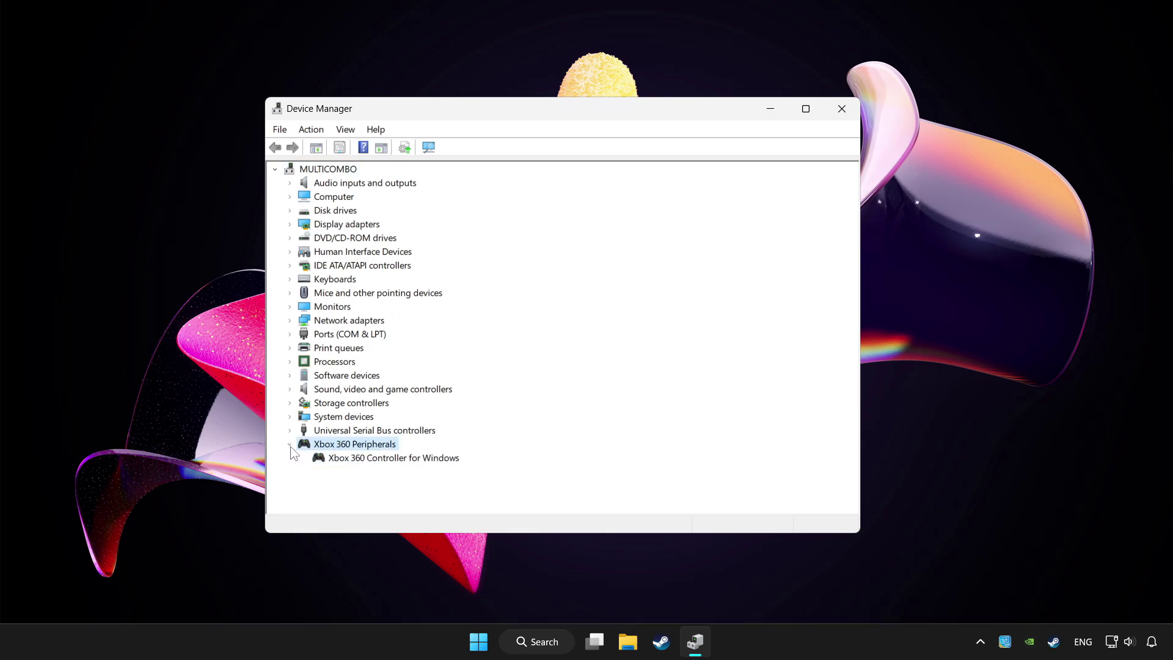
pyautogui.click(345, 459)
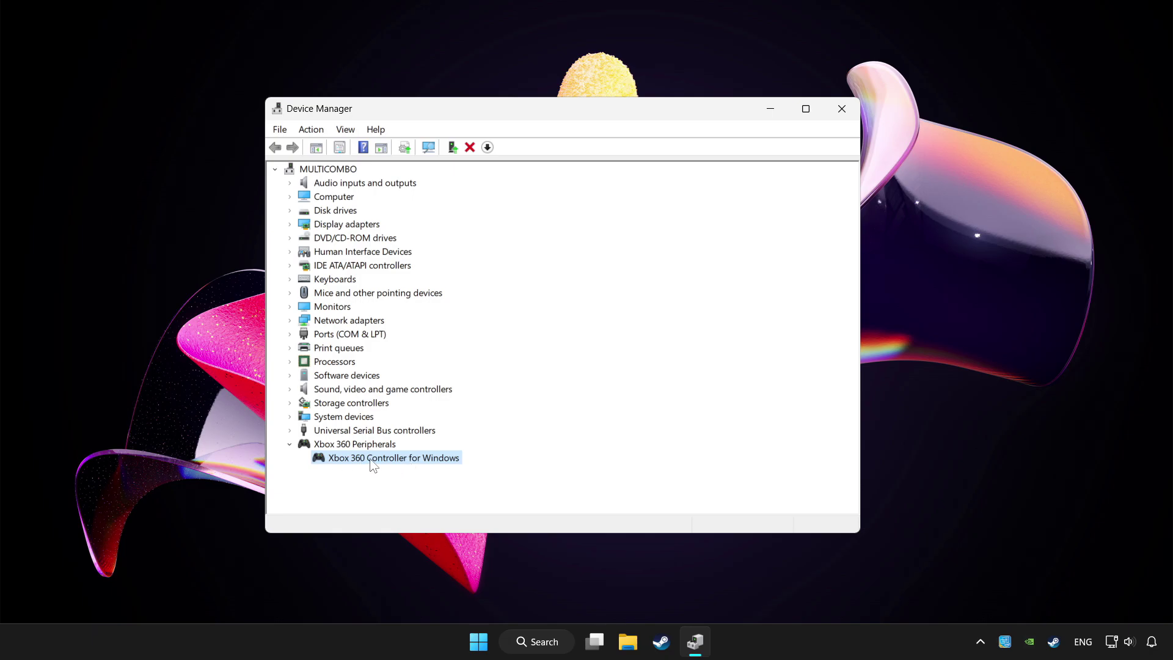
# Search automatically for a newer controller driver, finding the best one already installed
pyautogui.rightClick(387, 459)
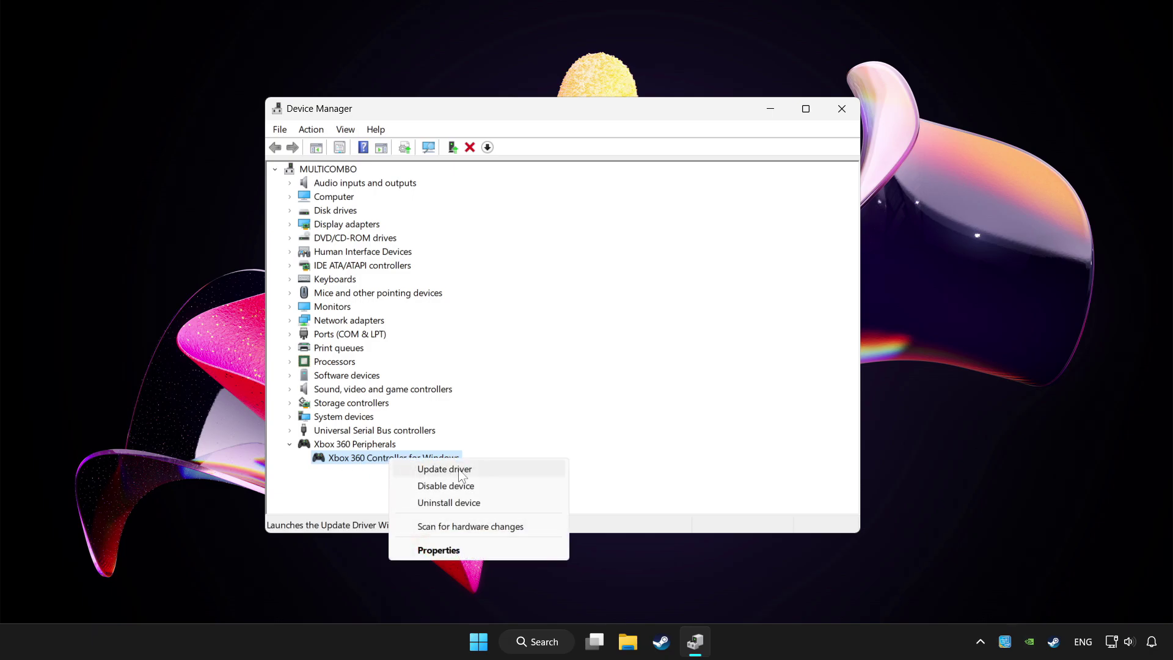
pyautogui.click(490, 469)
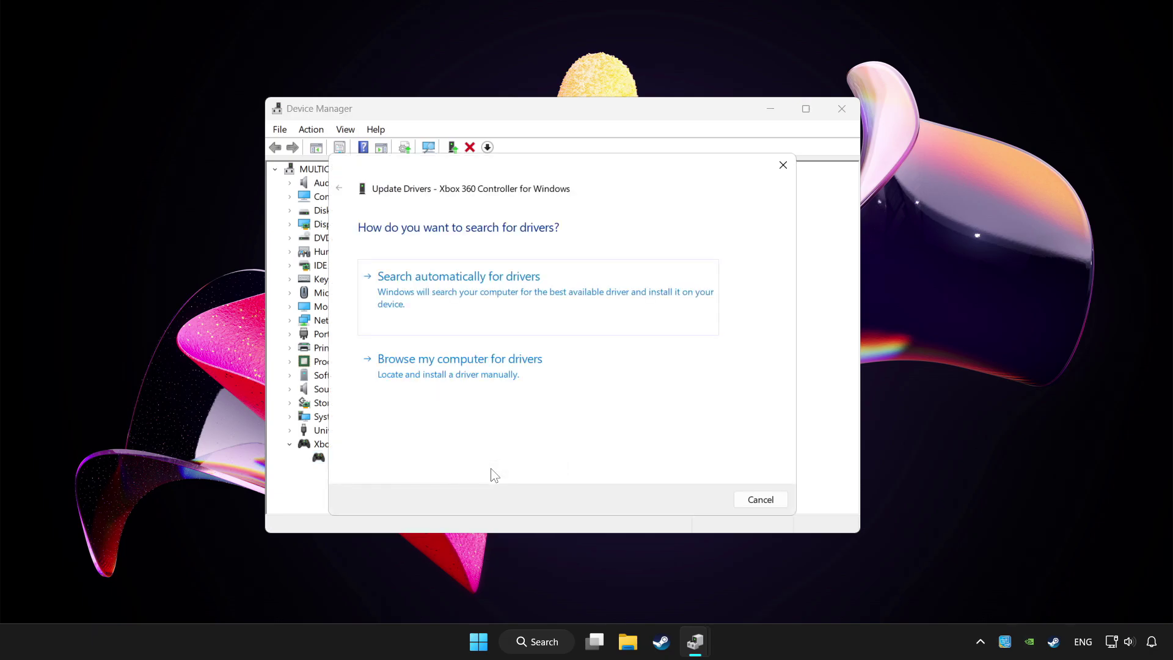
pyautogui.click(499, 293)
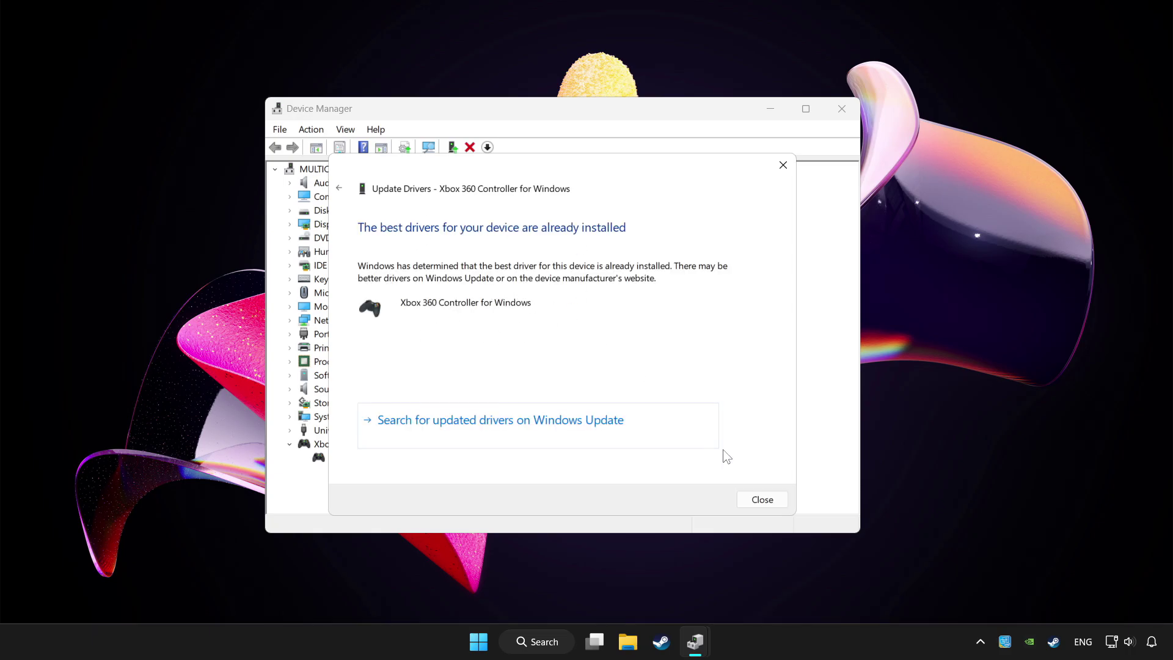
pyautogui.click(761, 500)
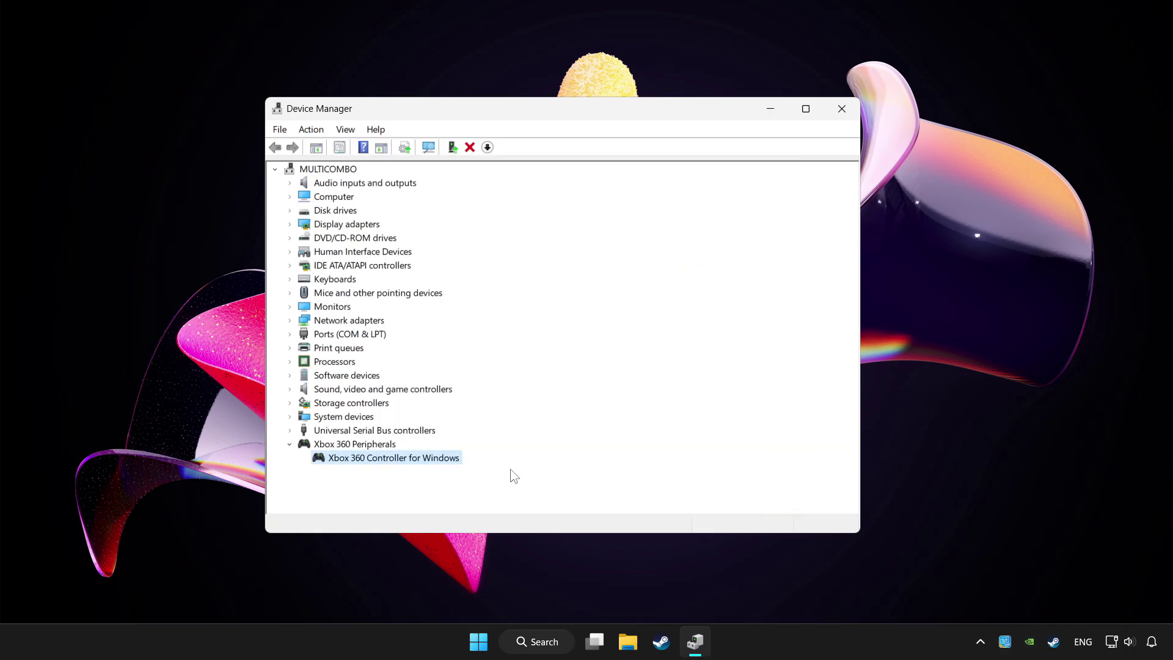
# Disable the Xbox 360 Controller for Windows and dismiss the restart prompt
pyautogui.rightClick(381, 464)
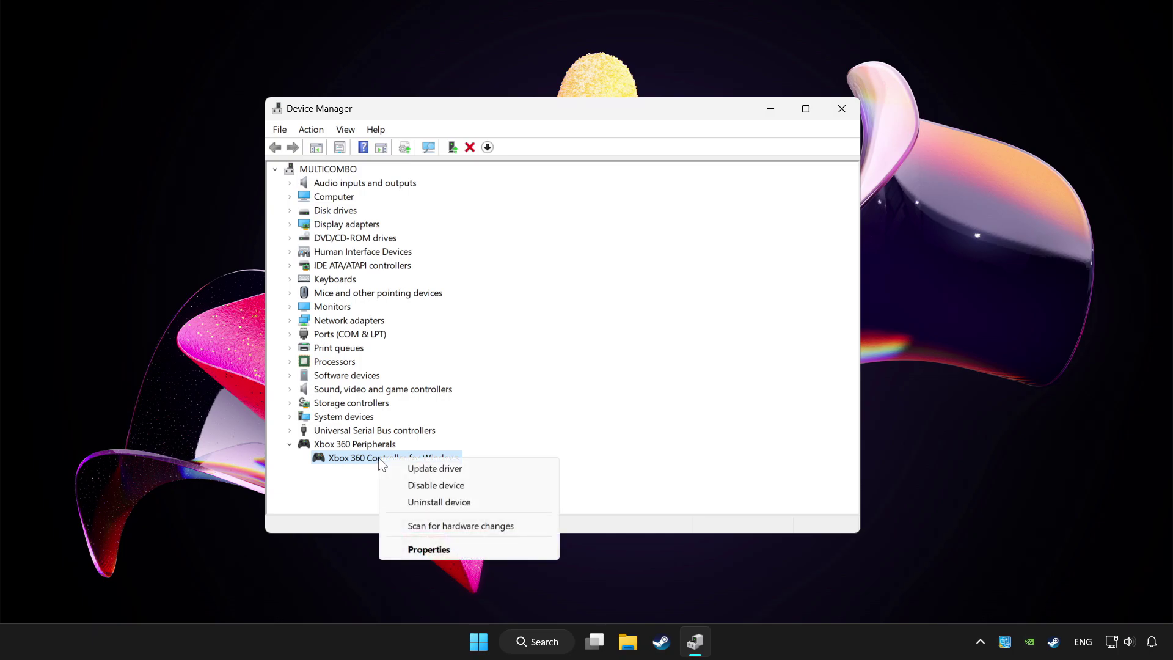
pyautogui.click(441, 488)
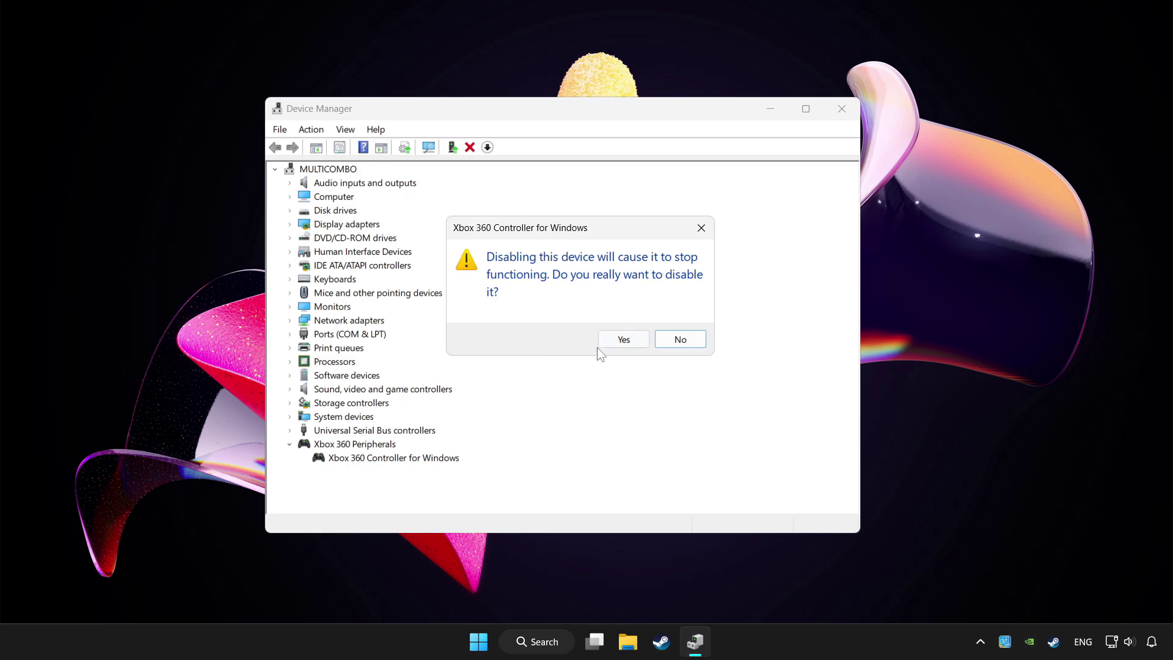
pyautogui.click(612, 341)
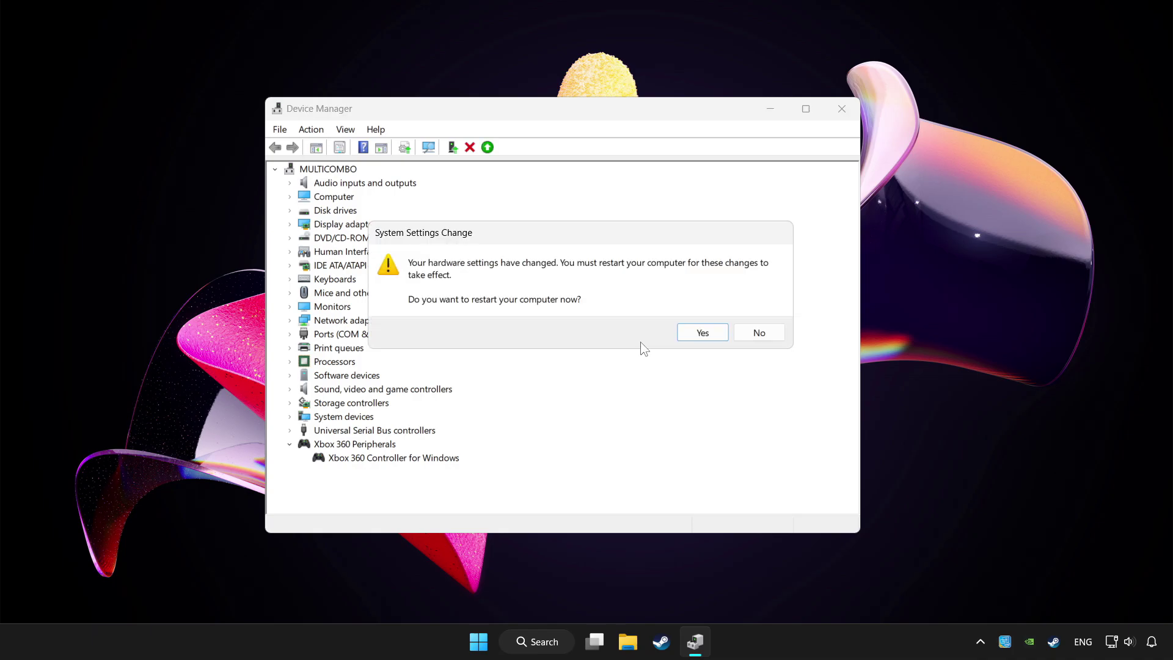
pyautogui.click(711, 332)
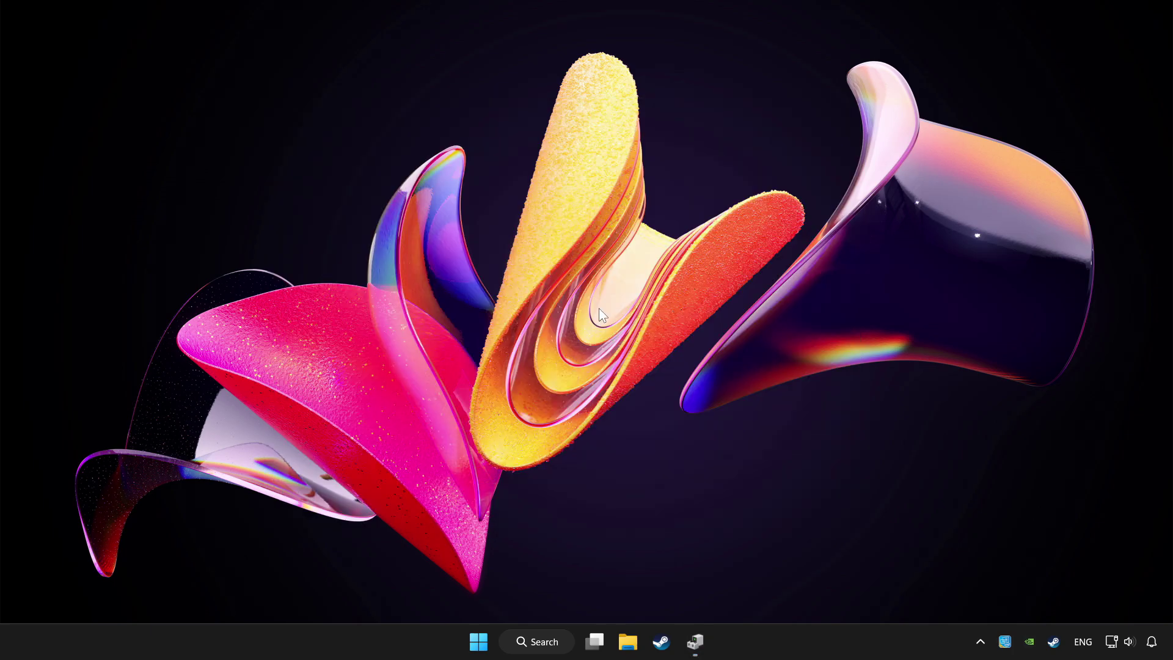
# Restore Device Manager and re-enable the Xbox 360 controller
pyautogui.click(696, 642)
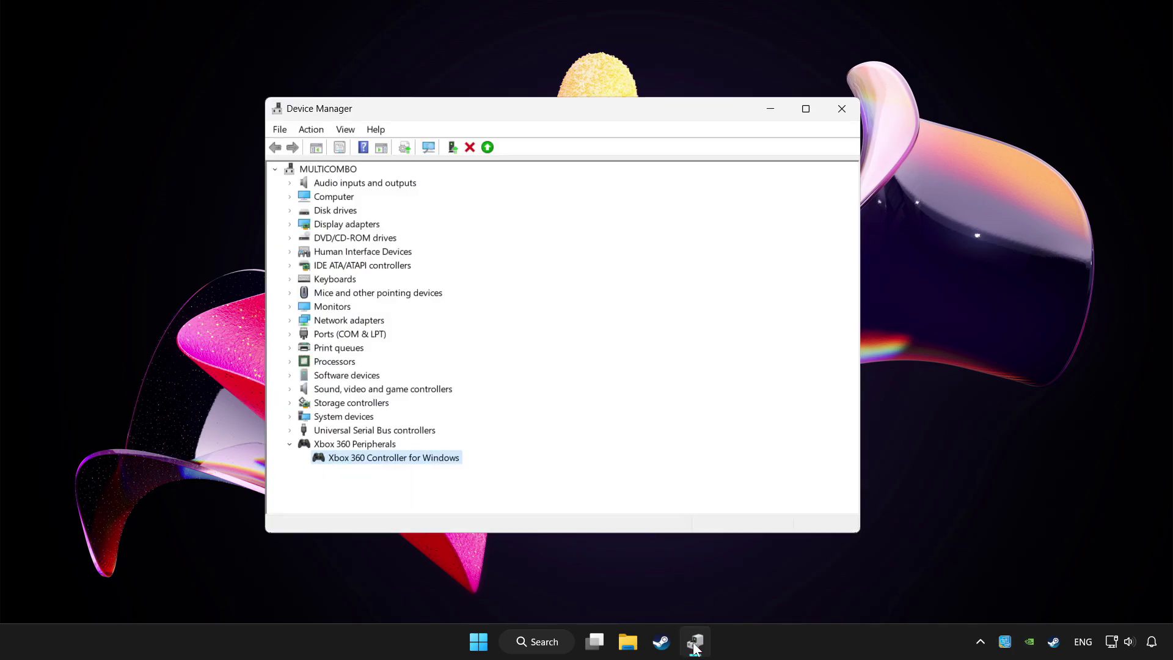
pyautogui.rightClick(399, 457)
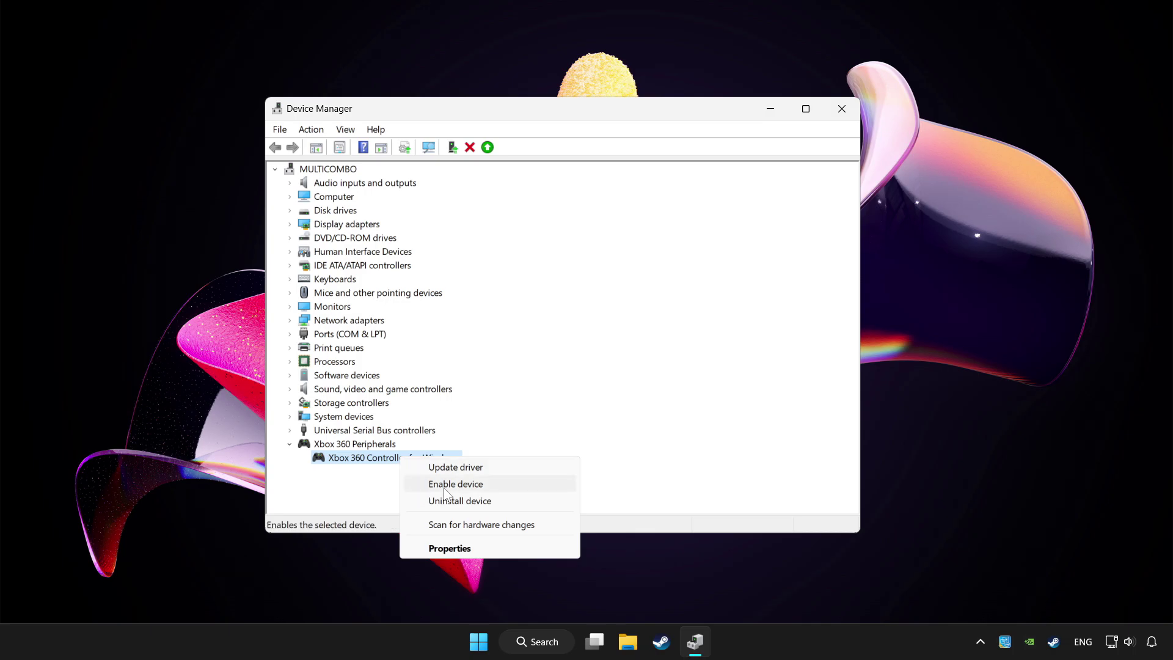
pyautogui.click(478, 484)
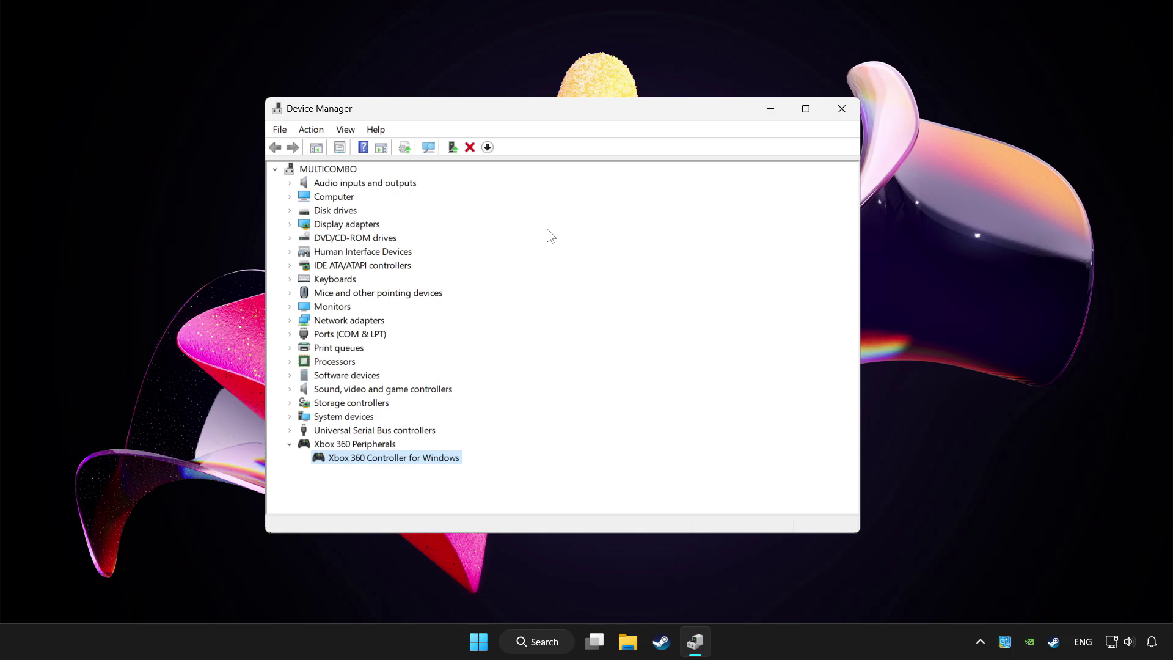
# Close Device Manager and open 'Set up USB game controllers' via a 'controller' search, centring the dialog
pyautogui.click(843, 110)
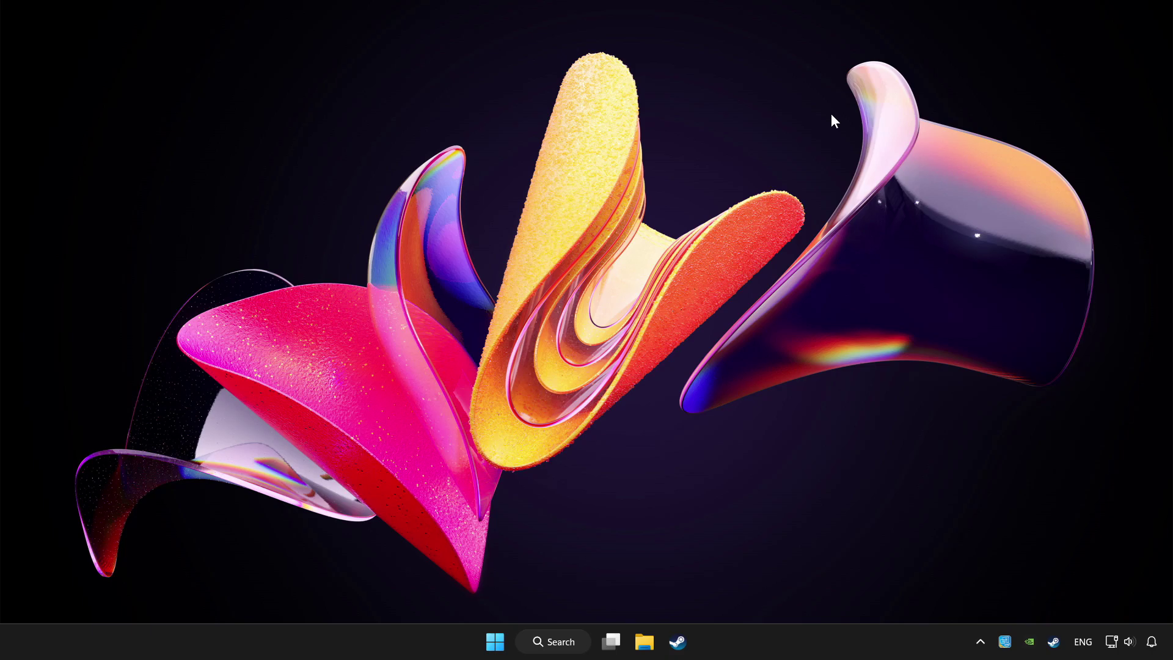
pyautogui.click(568, 646)
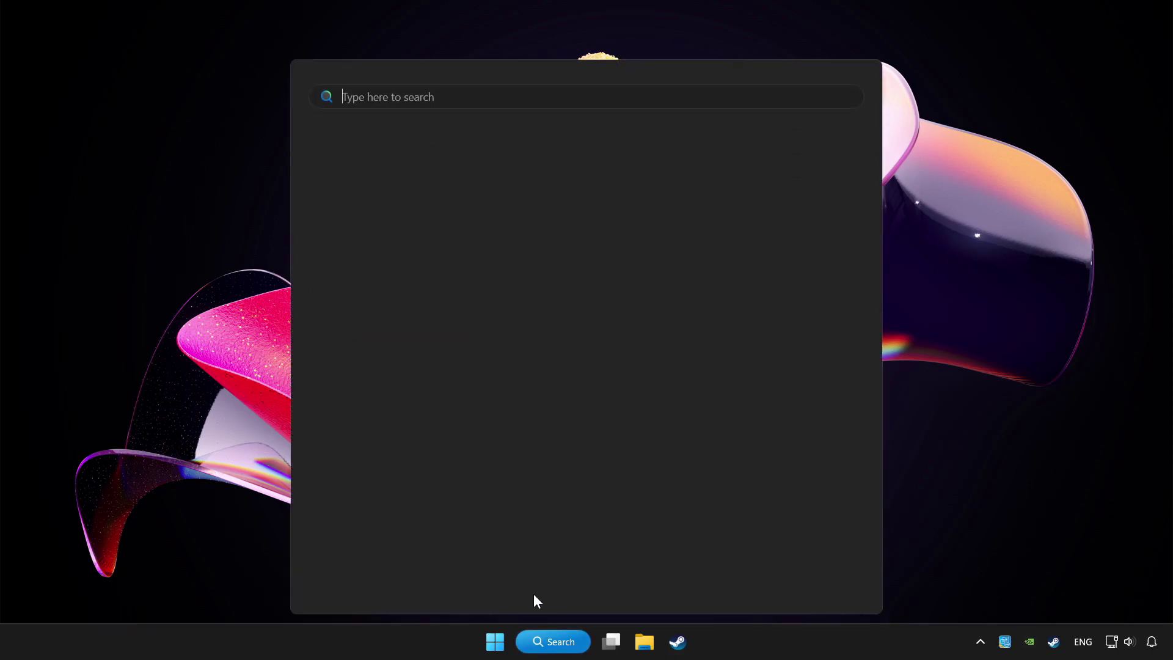
pyautogui.write('controller')
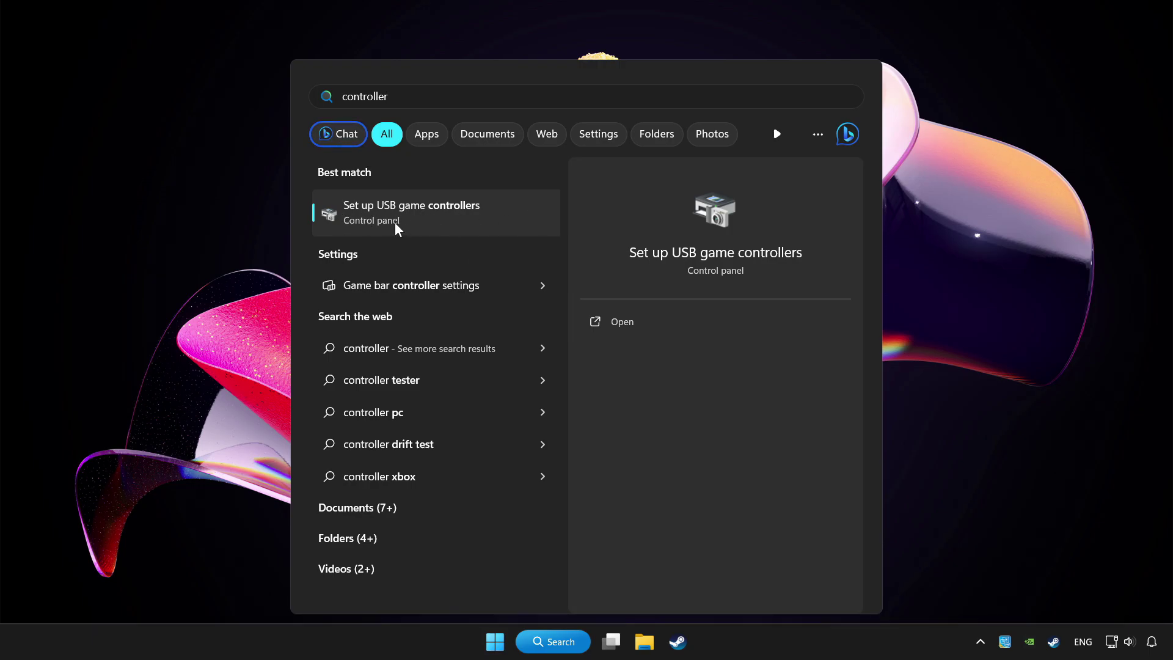
pyautogui.click(475, 219)
pyautogui.moveTo(227, 46); pyautogui.dragTo(621, 191)
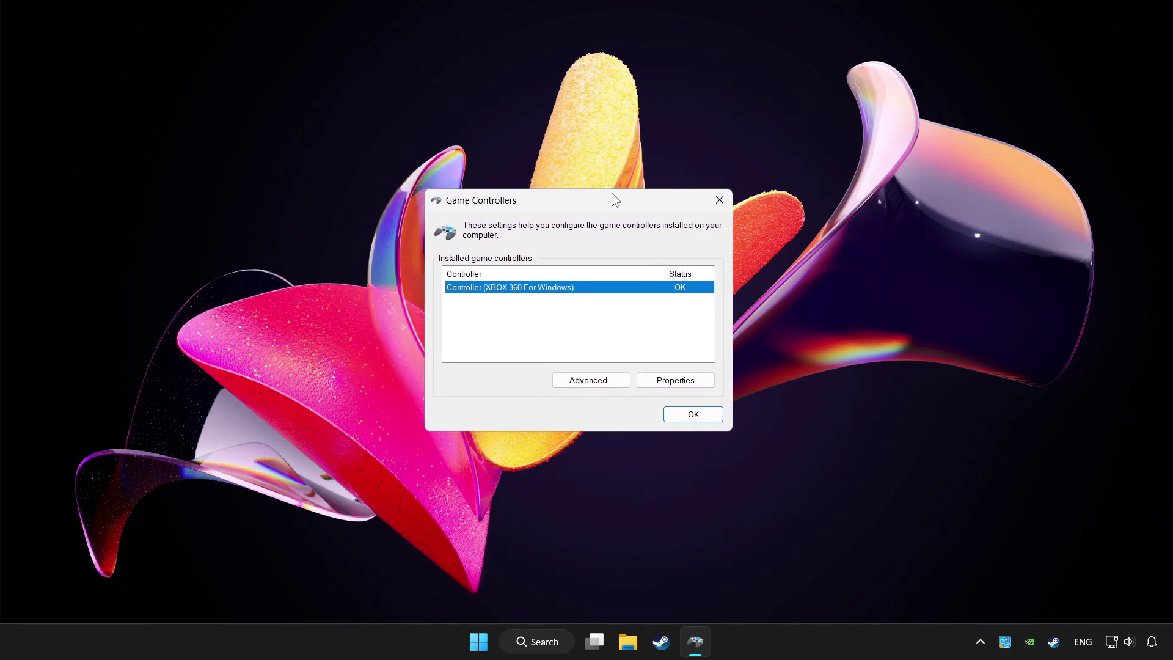
# Reset the Controller (XBOX 360 For Windows) calibration to default from its Properties Settings tab
pyautogui.click(675, 380)
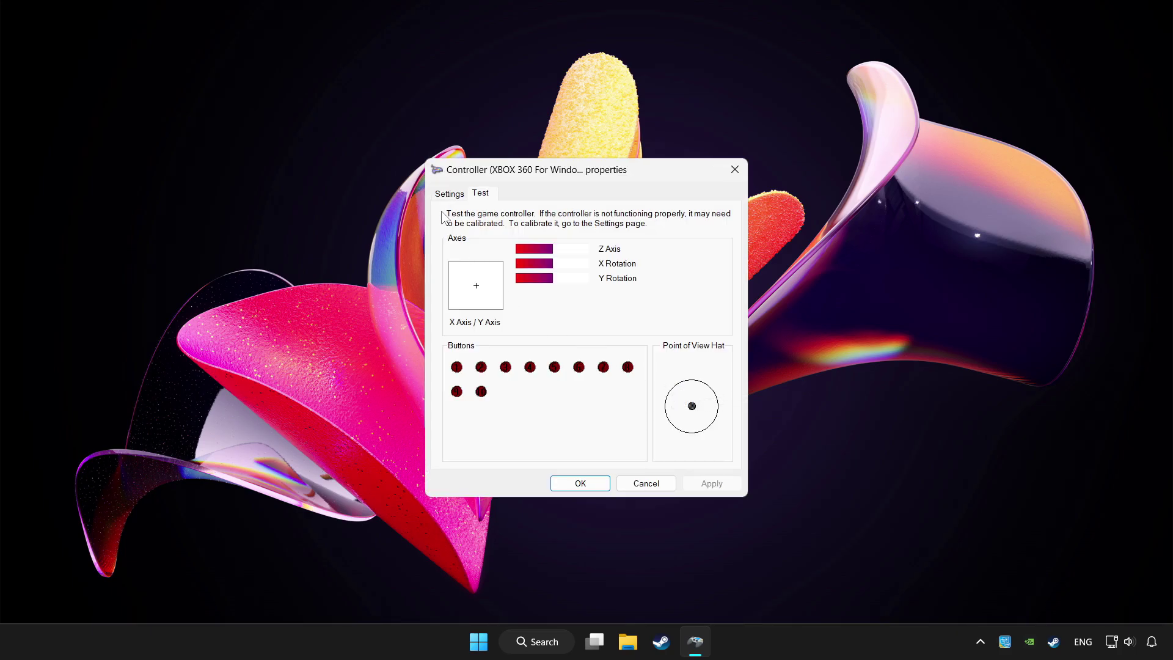
pyautogui.click(449, 194)
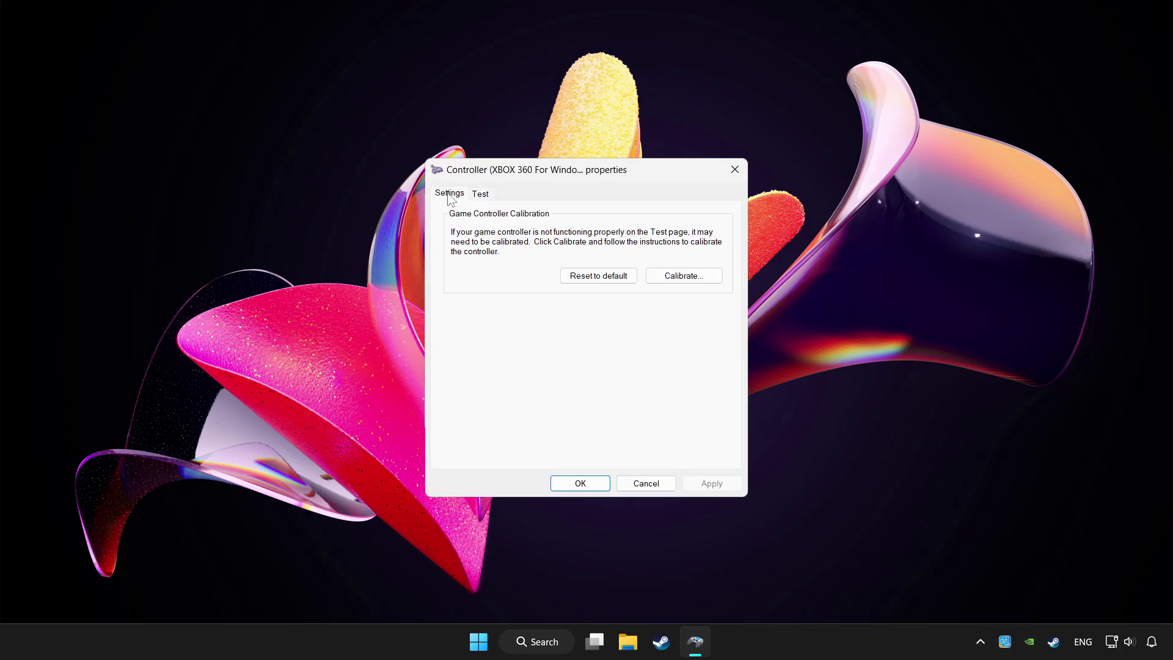
pyautogui.click(594, 275)
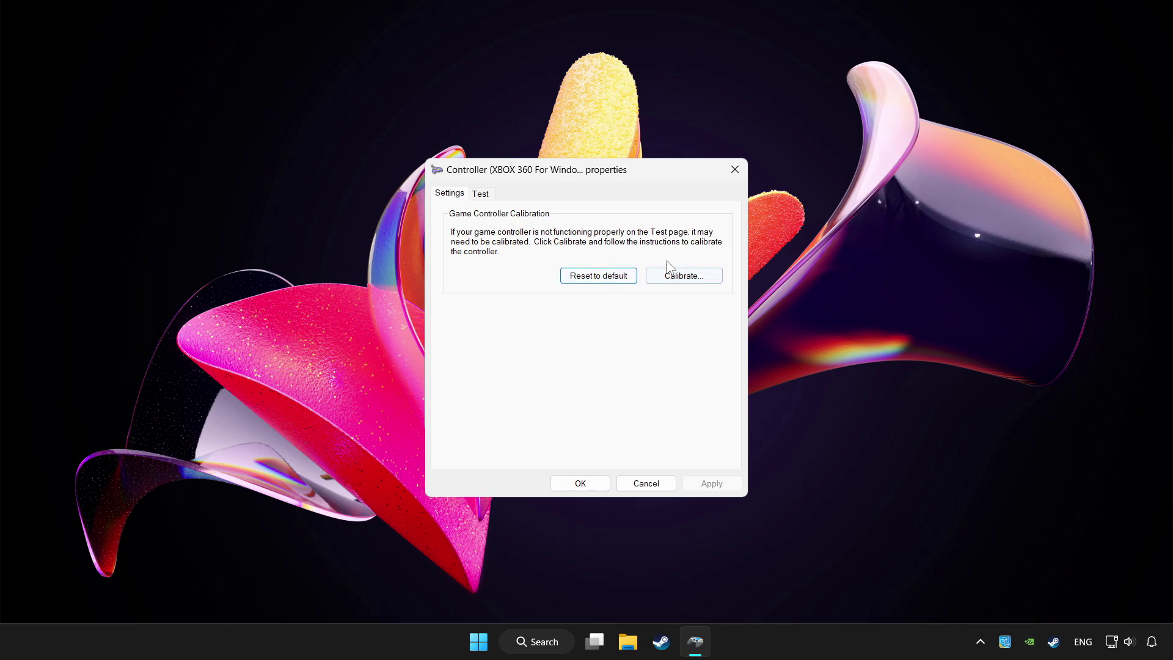
# Run the calibration wizard through center point, X/Y axis, Z Axis and Y Rotation to Finish
pyautogui.click(698, 285)
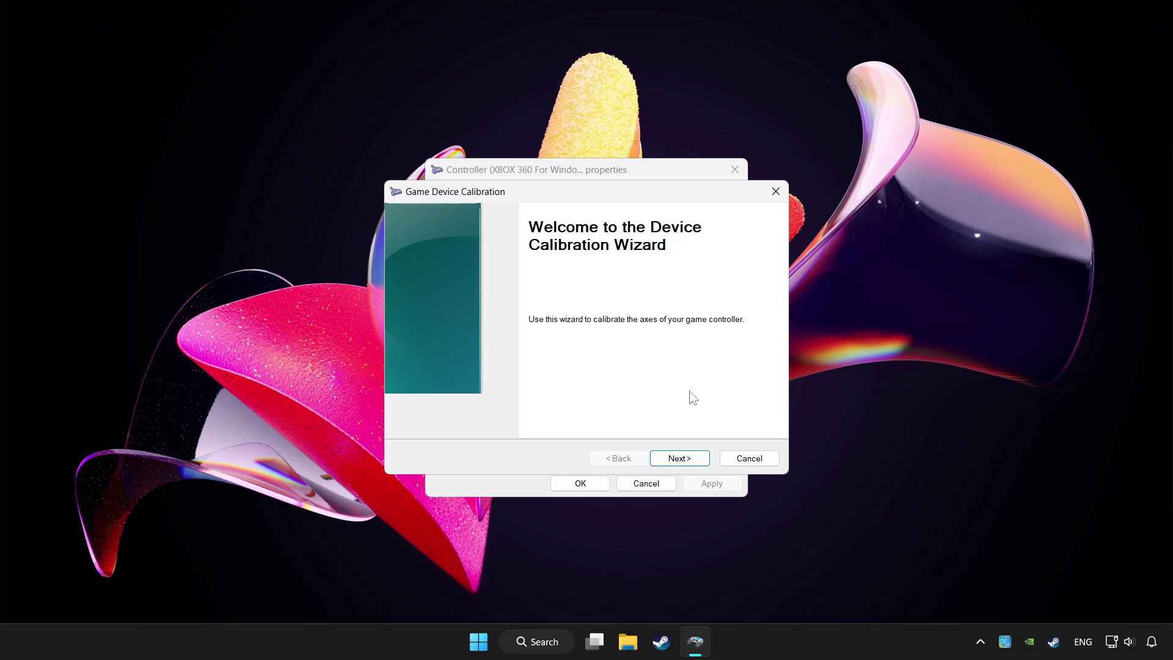
pyautogui.click(697, 462)
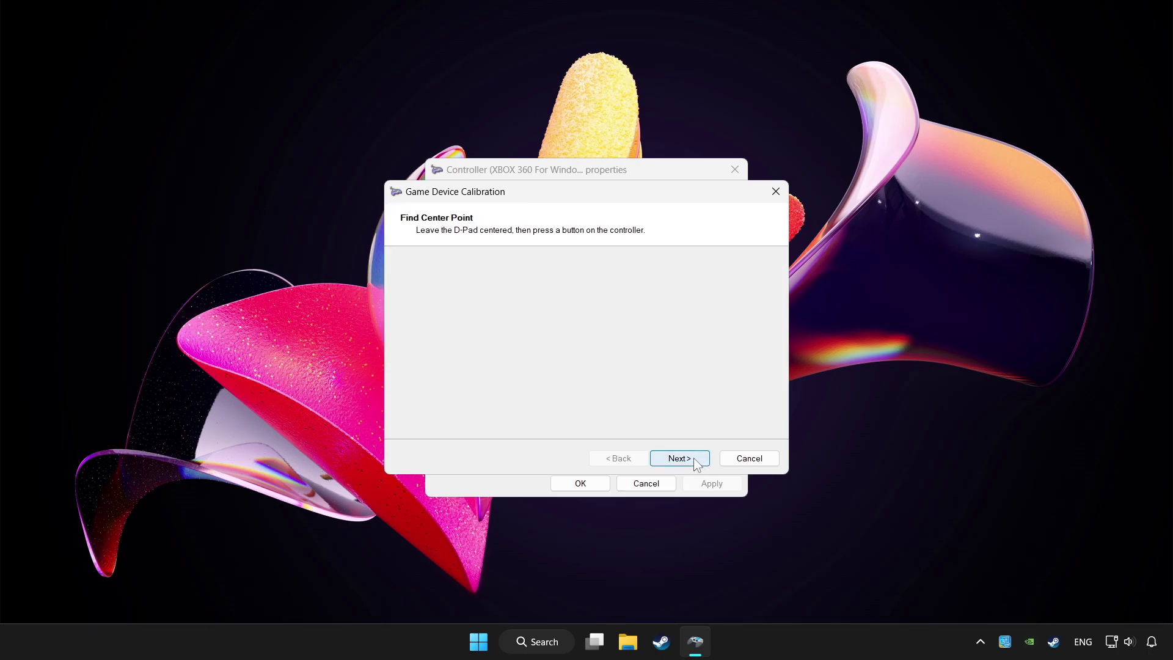
pyautogui.click(697, 463)
pyautogui.click(695, 459)
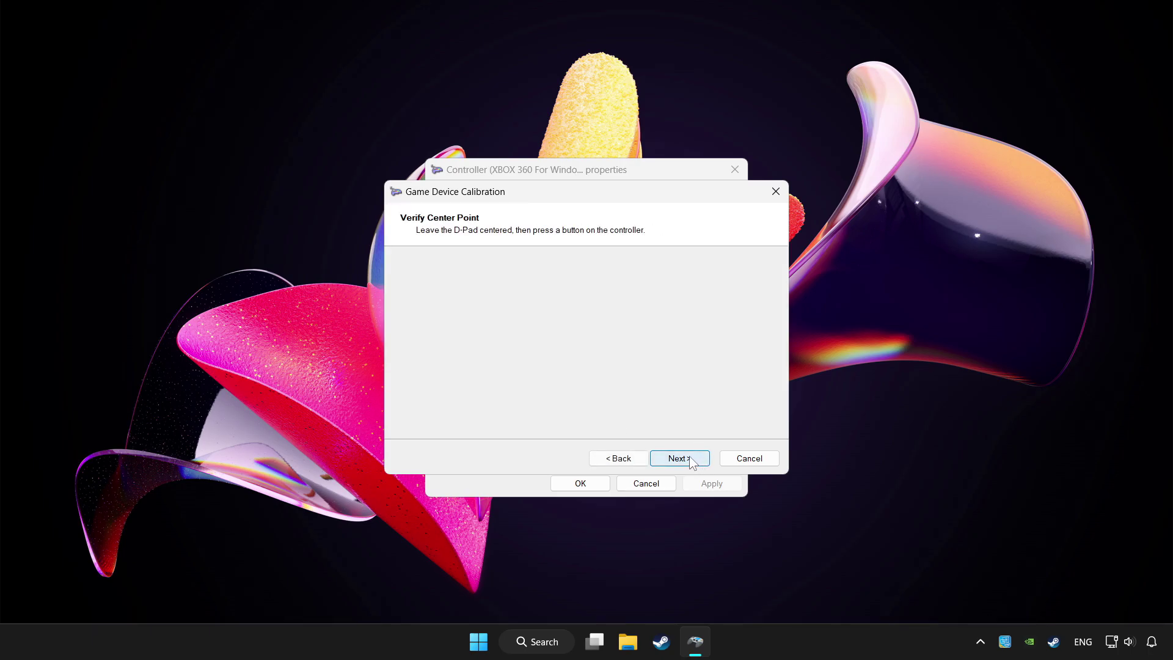
pyautogui.click(691, 459)
pyautogui.click(693, 463)
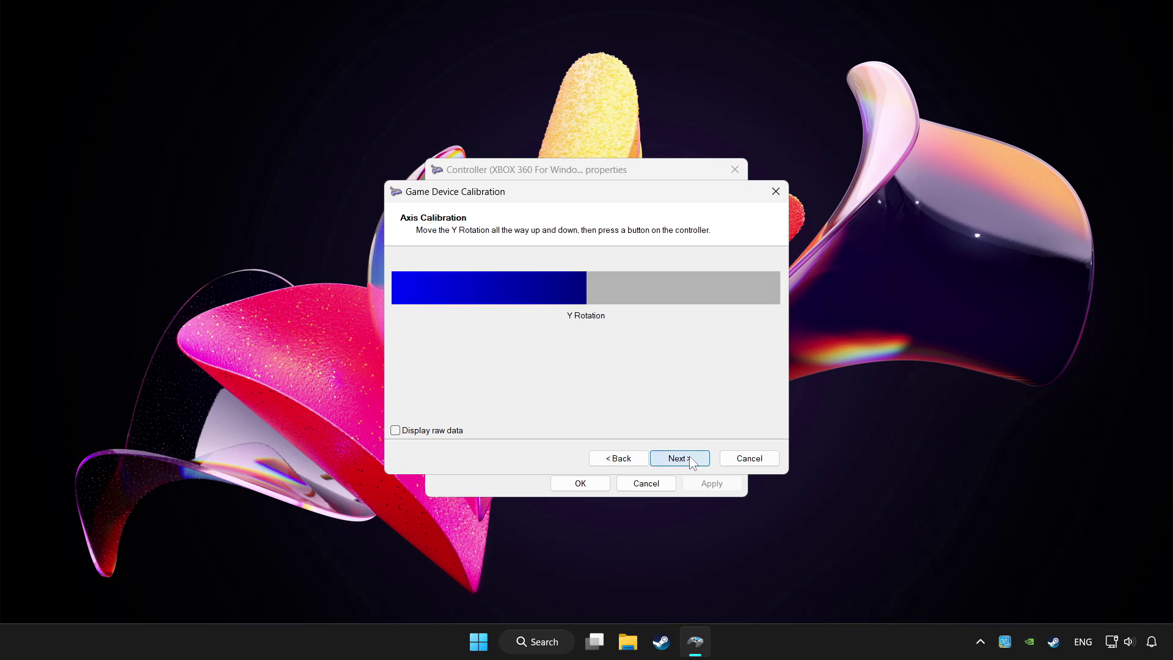
pyautogui.click(692, 463)
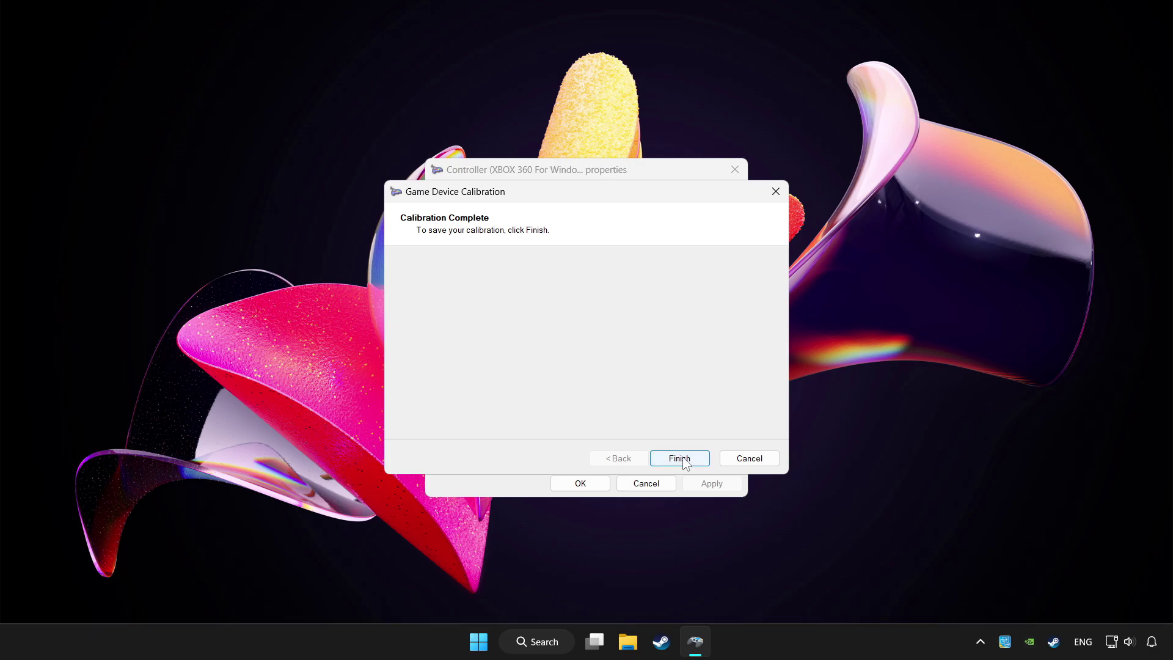
pyautogui.click(684, 462)
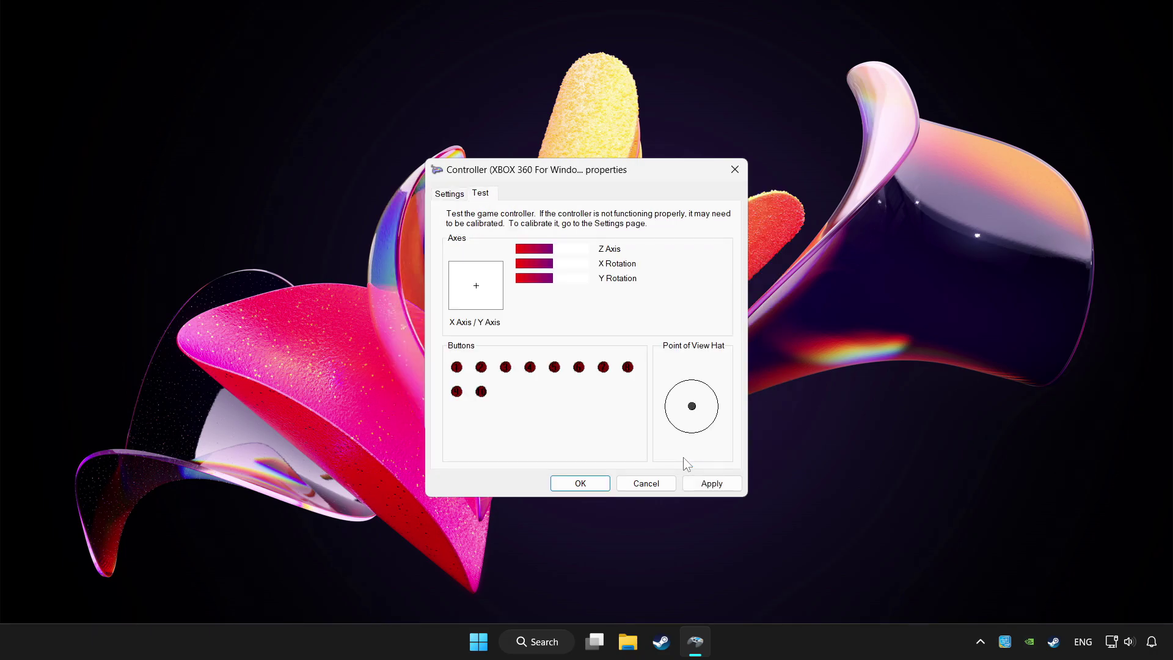
# Apply the new calibration and close the controller properties and Game Controllers dialogs
pyautogui.click(710, 483)
pyautogui.click(572, 483)
pyautogui.click(692, 420)
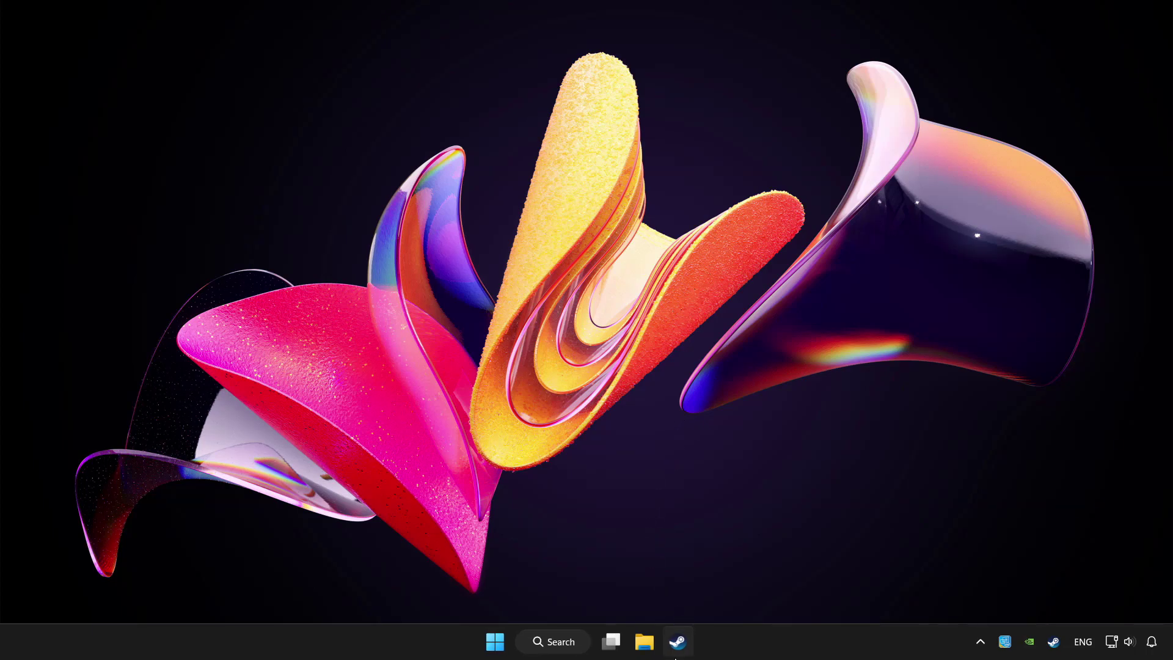
# Launch Steam and go to the Library page for YOUR PROBLEMATIC GAME
pyautogui.click(679, 645)
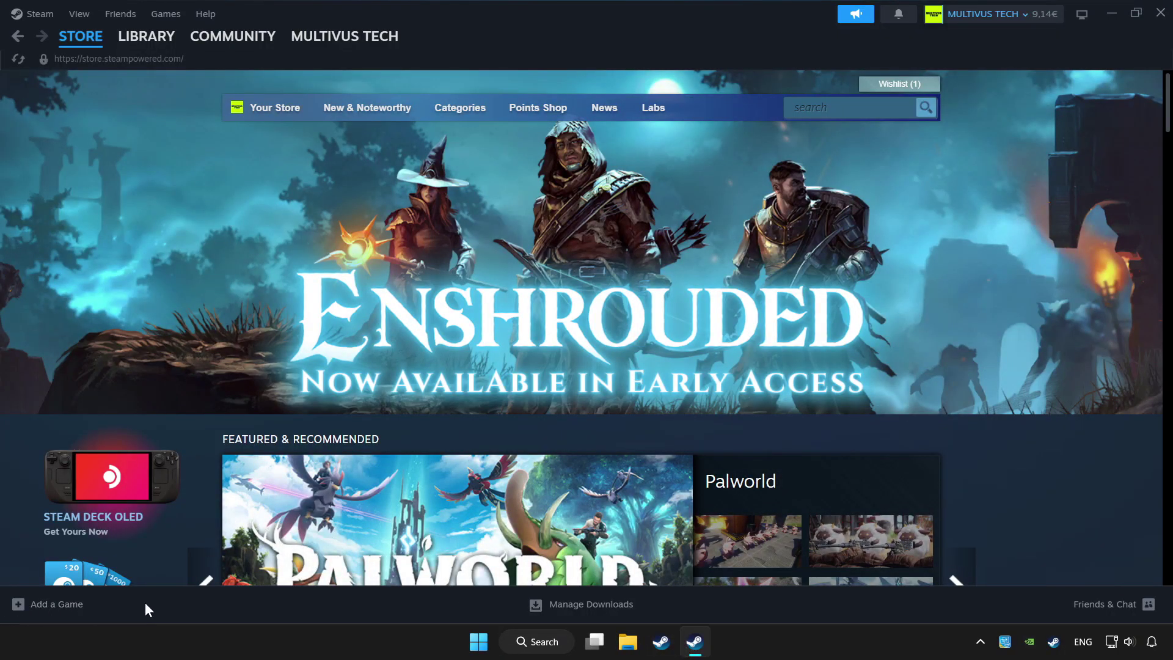
pyautogui.click(61, 604)
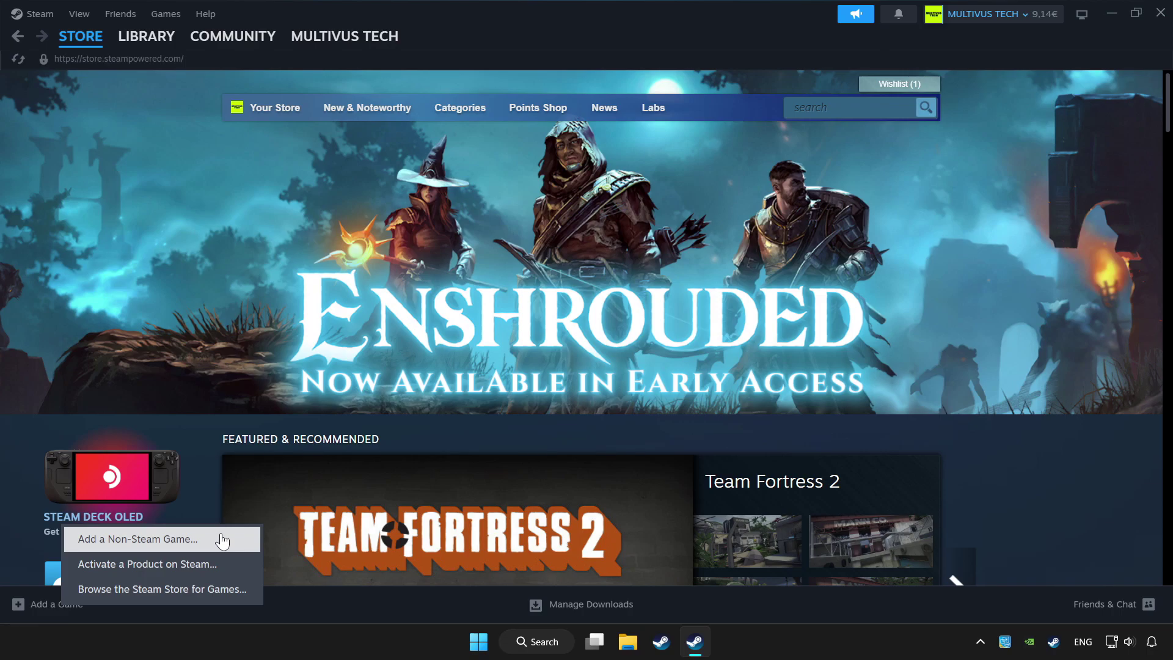
pyautogui.click(473, 17)
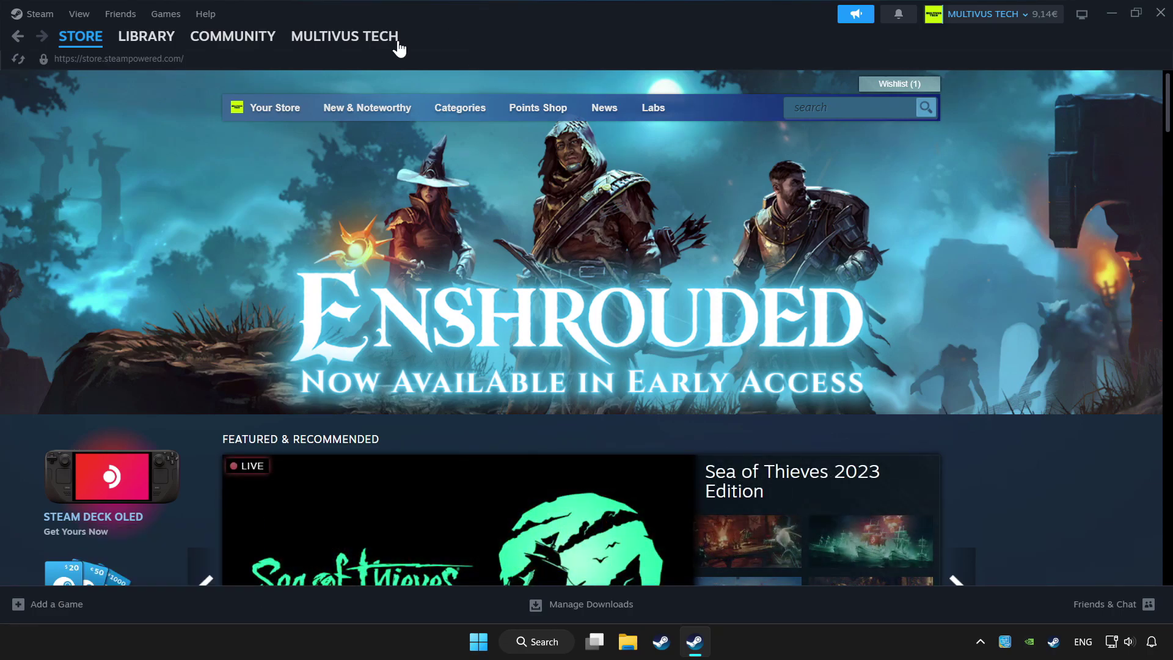
pyautogui.click(141, 40)
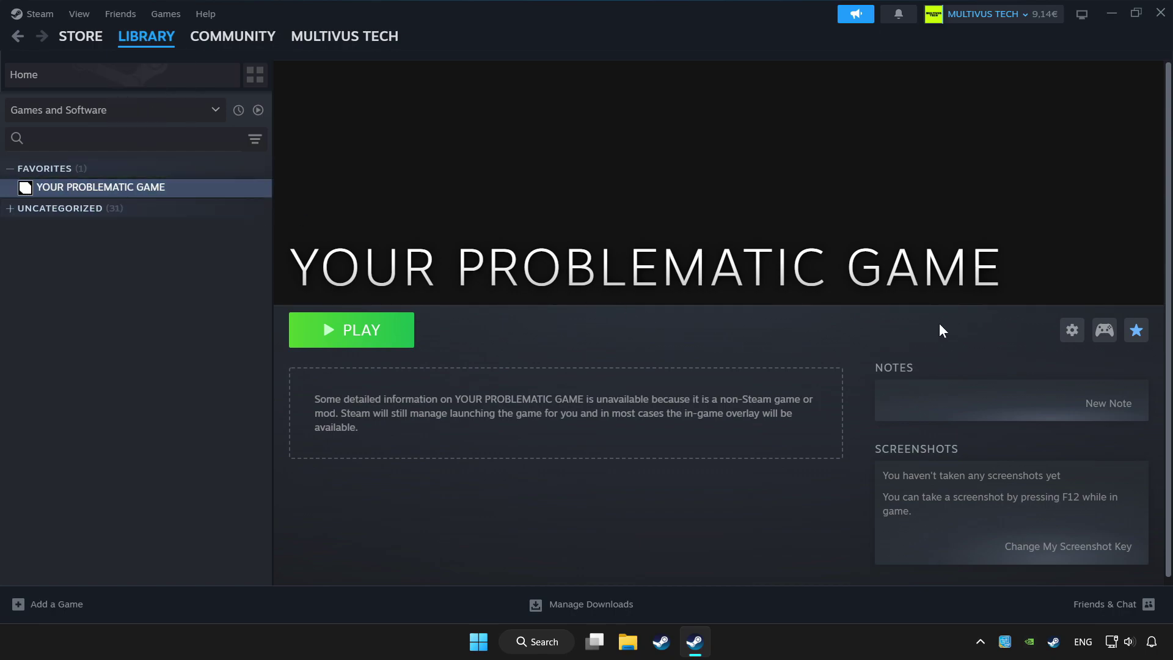
# Enable Steam Input for YOUR PROBLEMATIC GAME and apply the Gamepad template layout
pyautogui.click(1105, 334)
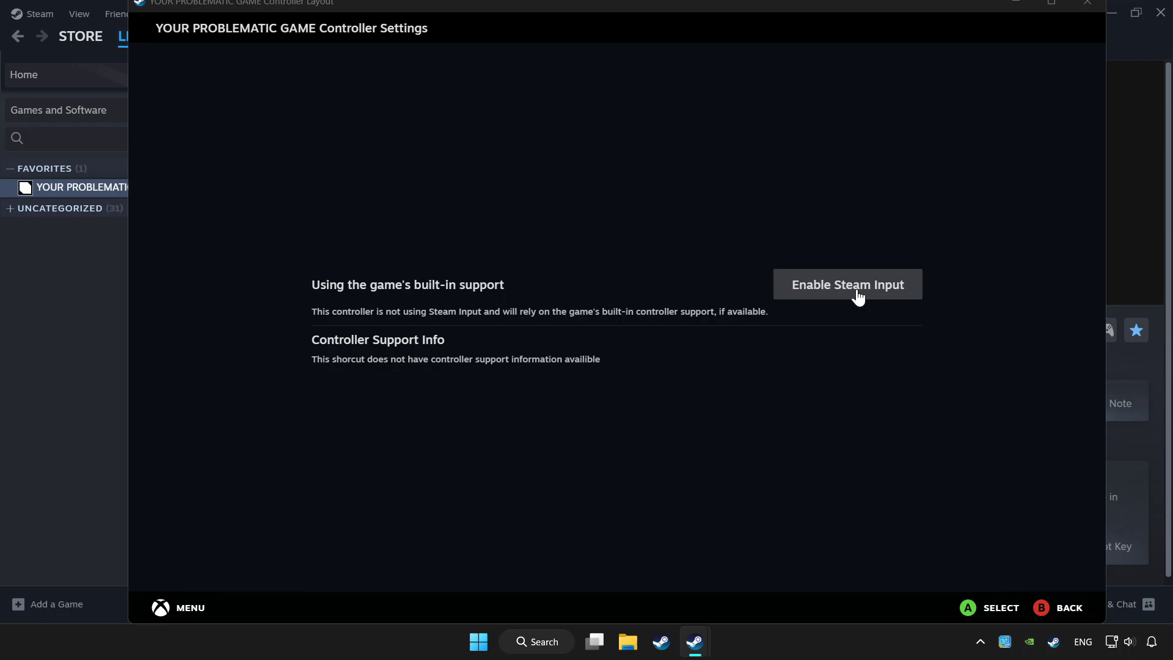
pyautogui.click(850, 293)
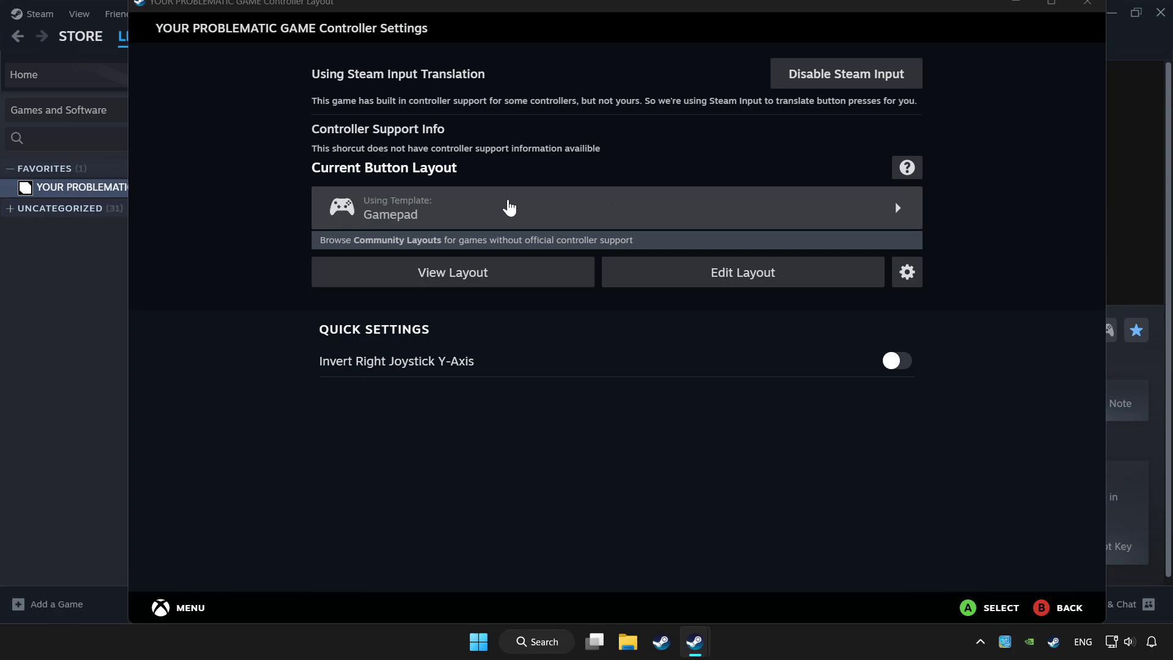
pyautogui.click(562, 211)
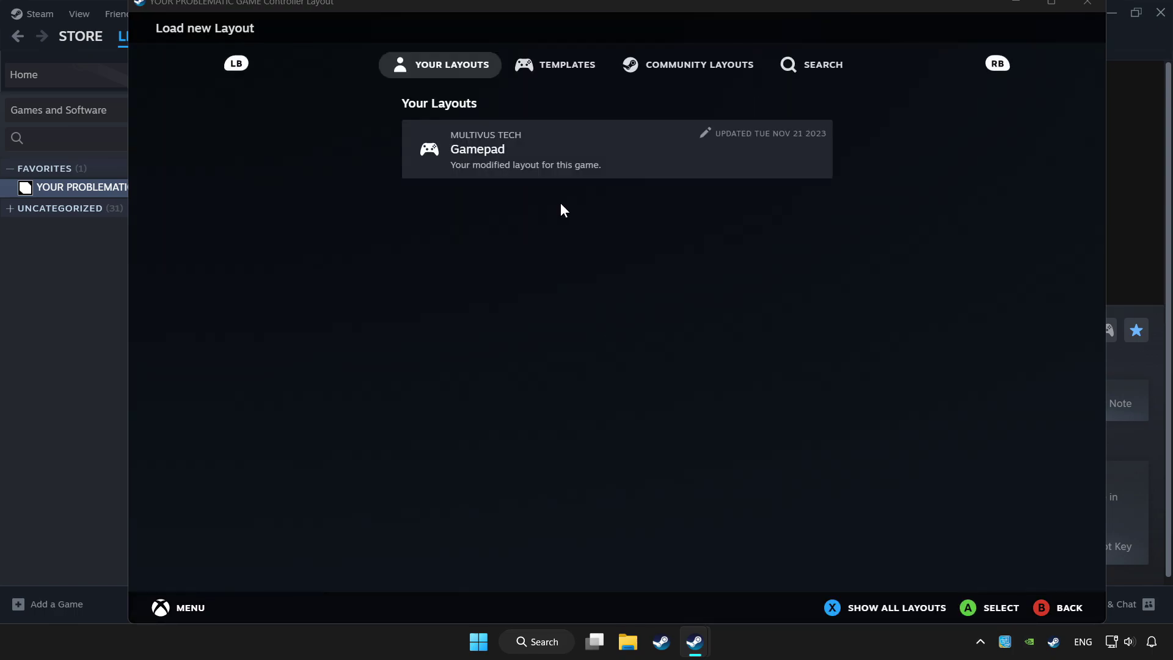
pyautogui.click(557, 75)
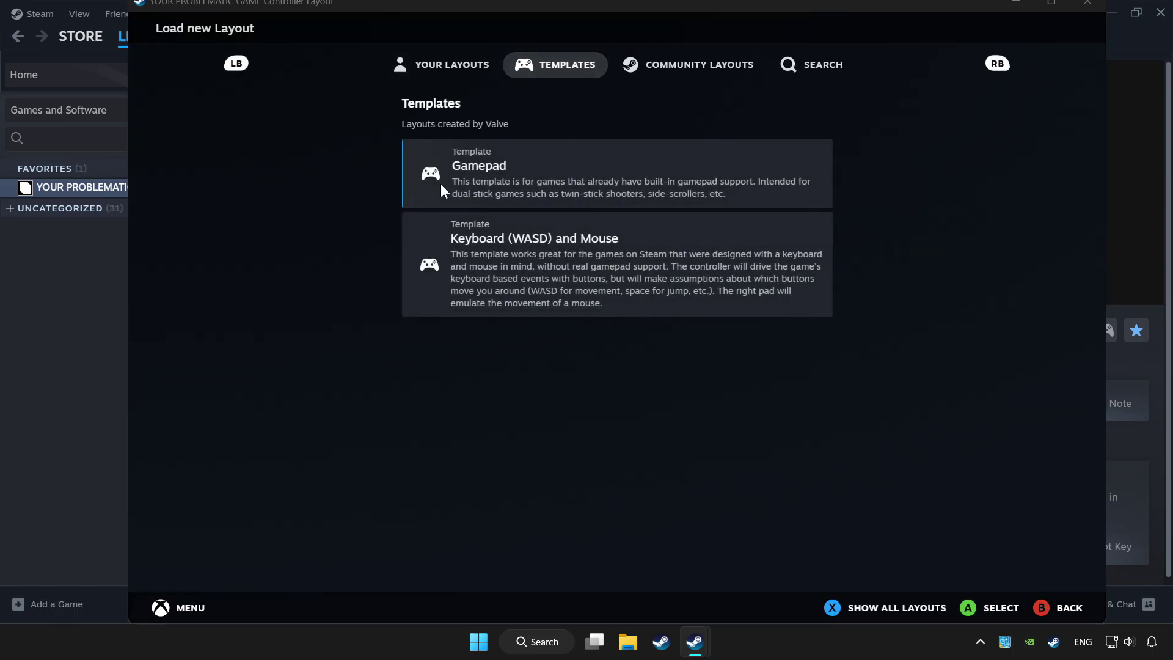
pyautogui.click(502, 171)
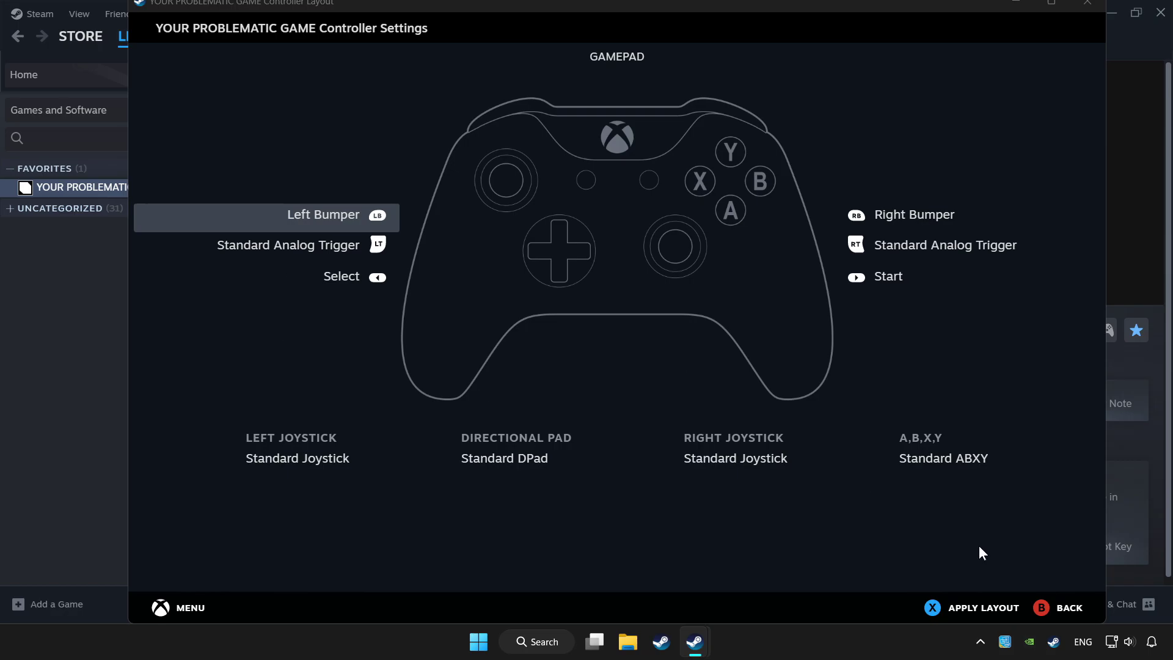
pyautogui.click(960, 615)
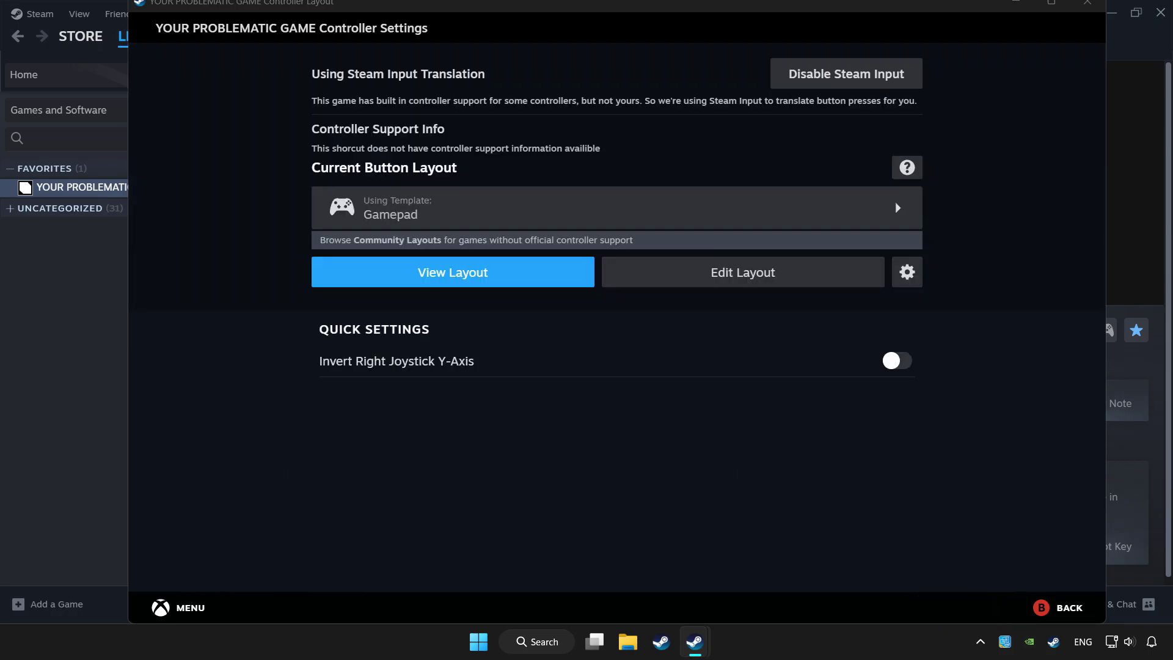
pyautogui.click(1086, 6)
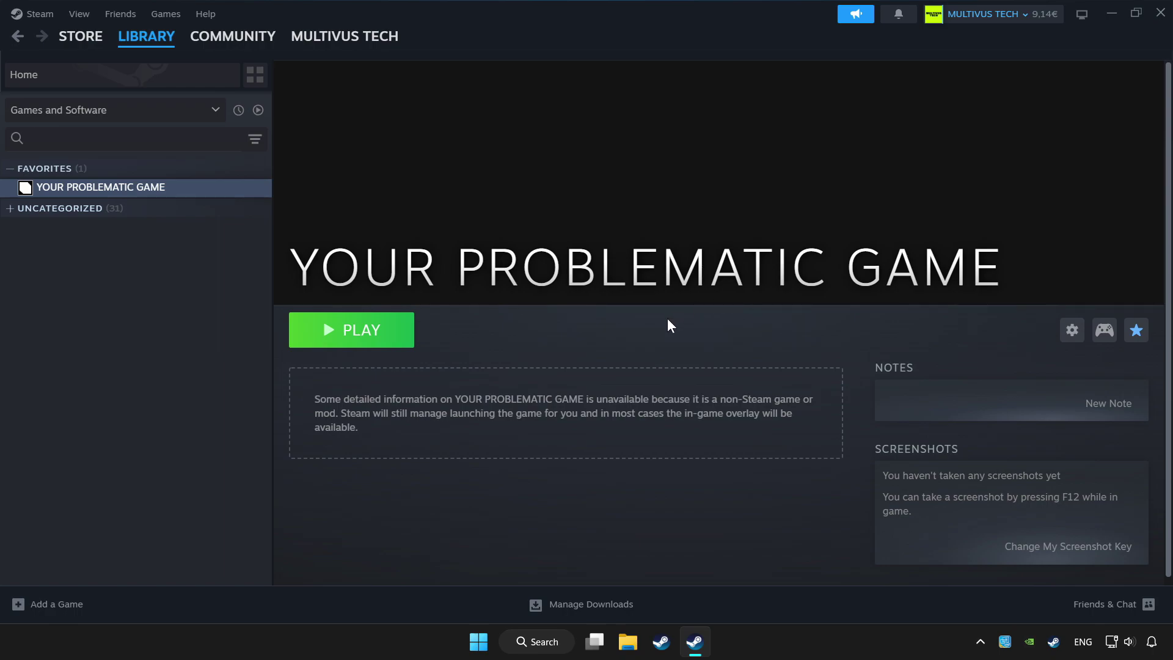